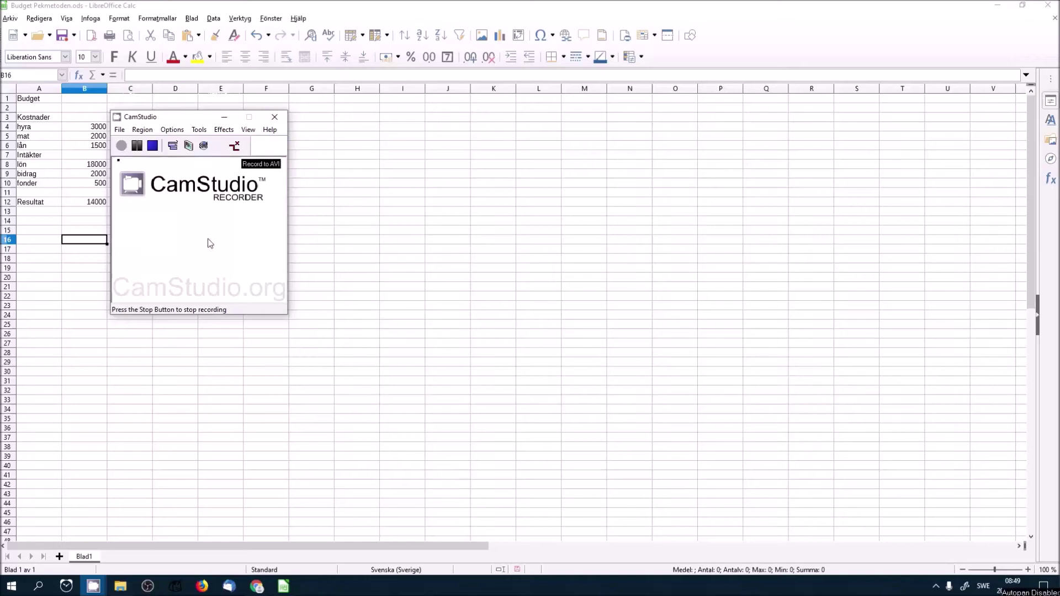
Minimize the CamStudio recorder and select cell B15 on the Budget sheet.
{"action": "left_click", "coordinate": [225, 119]}
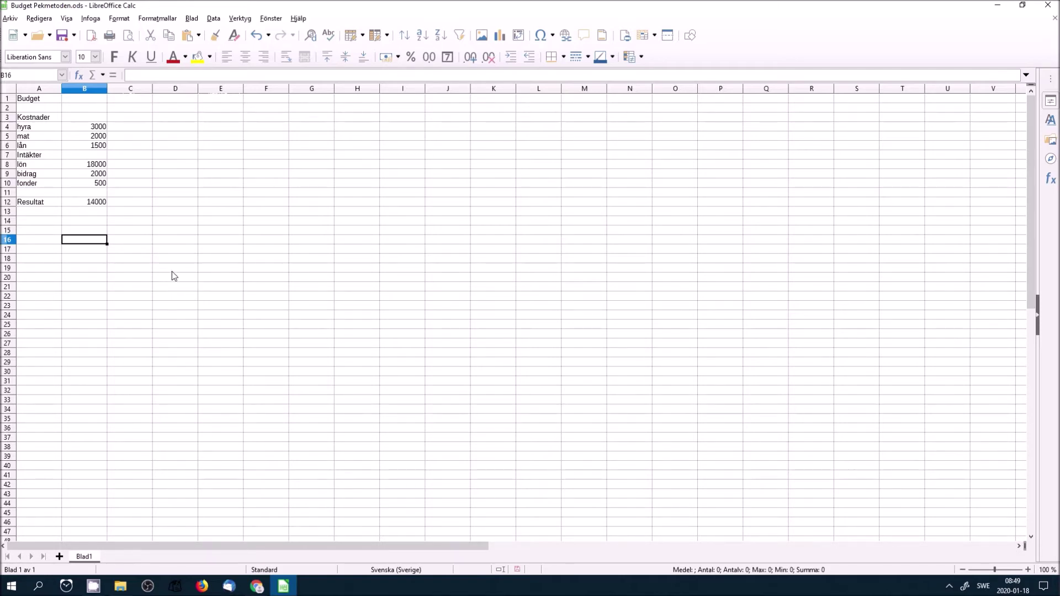
{"action": "left_click", "coordinate": [84, 230]}
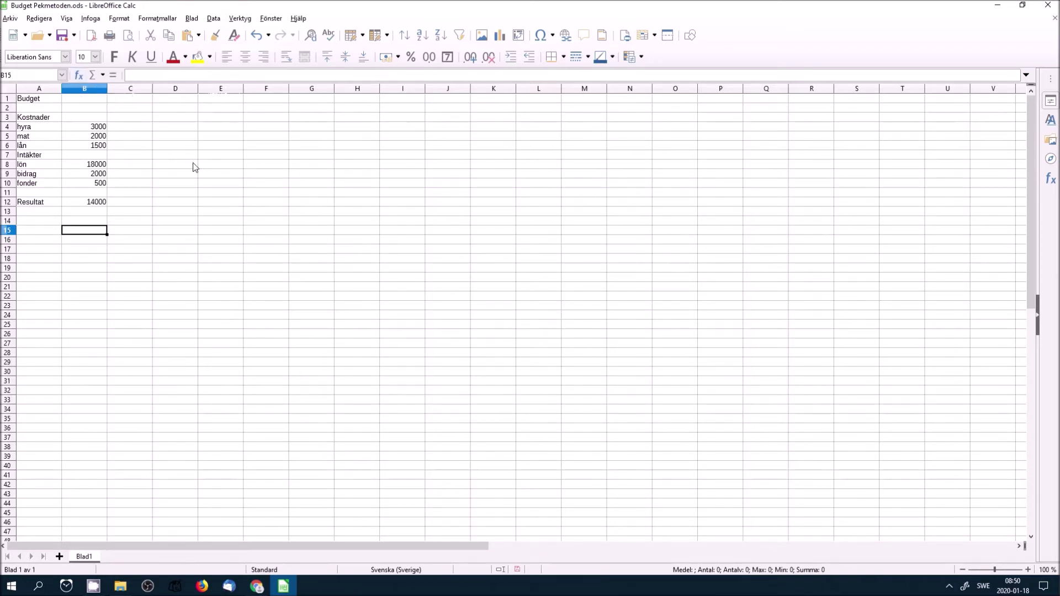
Enter =ANTALV(B4:B12) in B15, counting 7 numeric values.
{"action": "left_click", "coordinate": [157, 74]}
{"action": "left_click", "coordinate": [148, 73]}
{"action": "type", "text": "="}
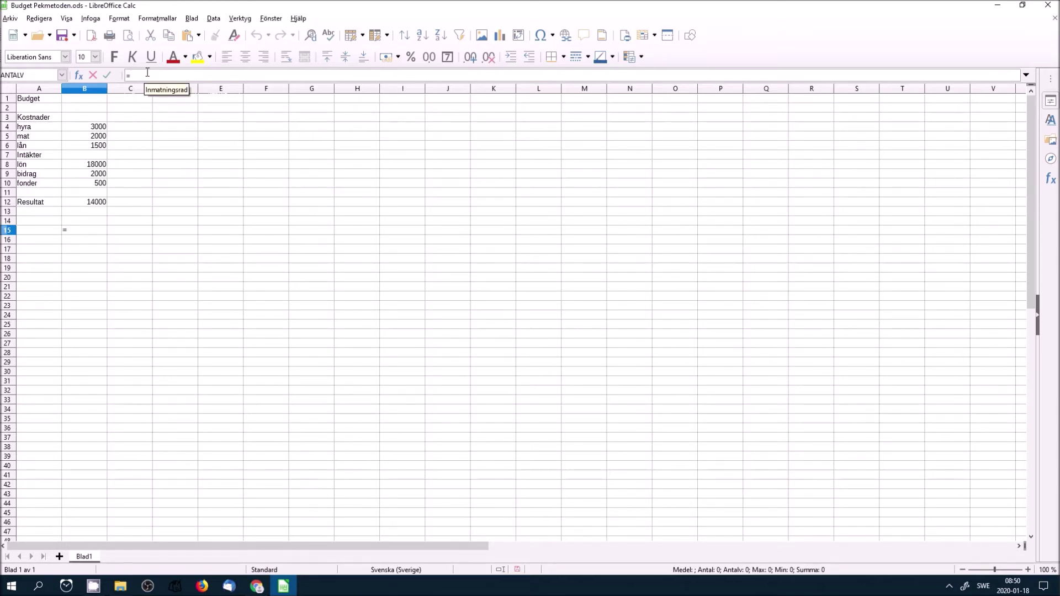
{"action": "left_click", "coordinate": [62, 75]}
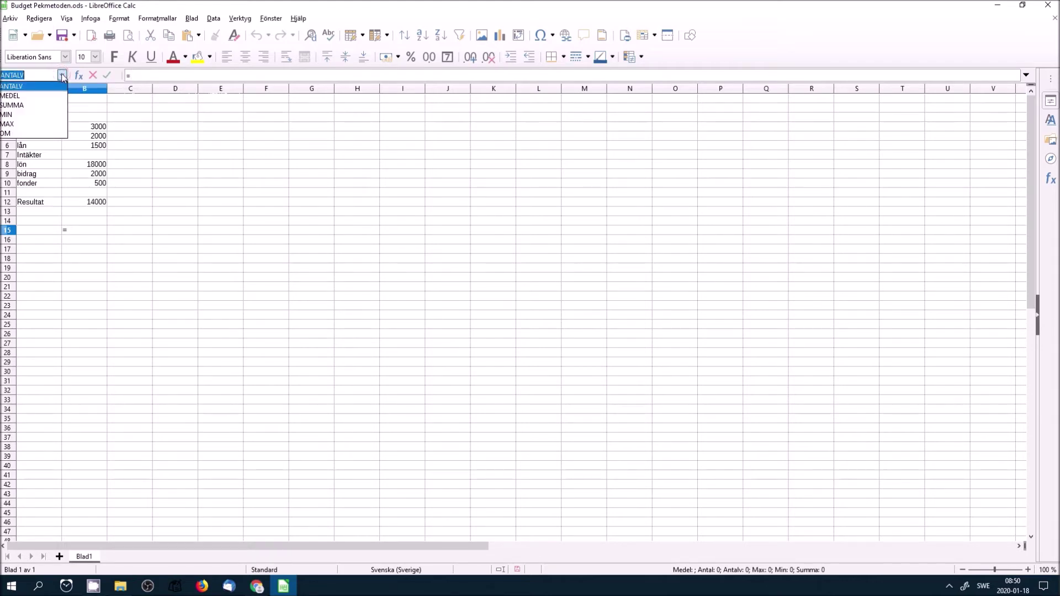
{"action": "left_click", "coordinate": [61, 75]}
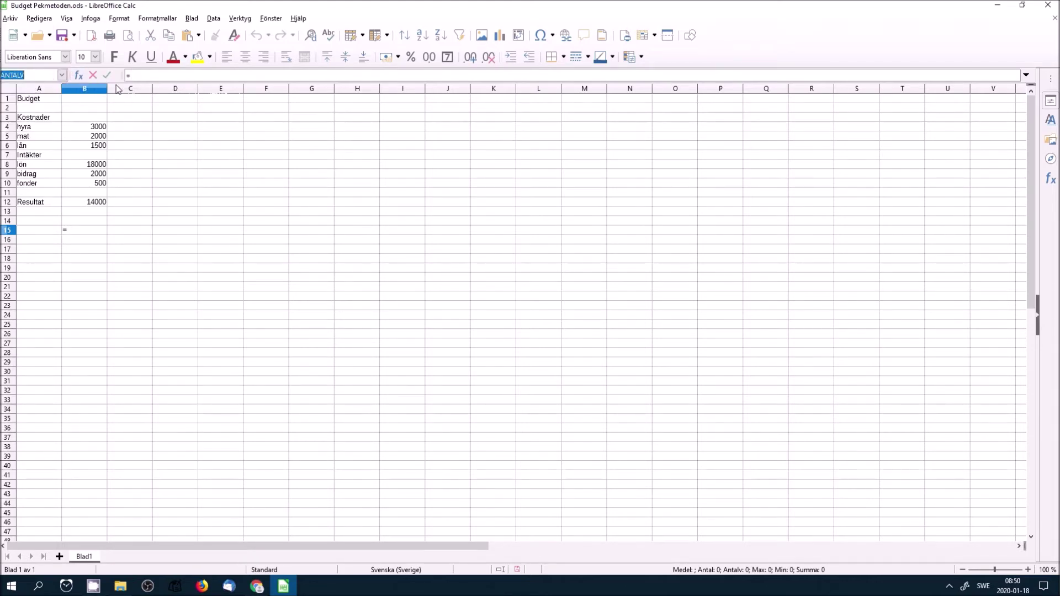
{"action": "left_click", "coordinate": [150, 76]}
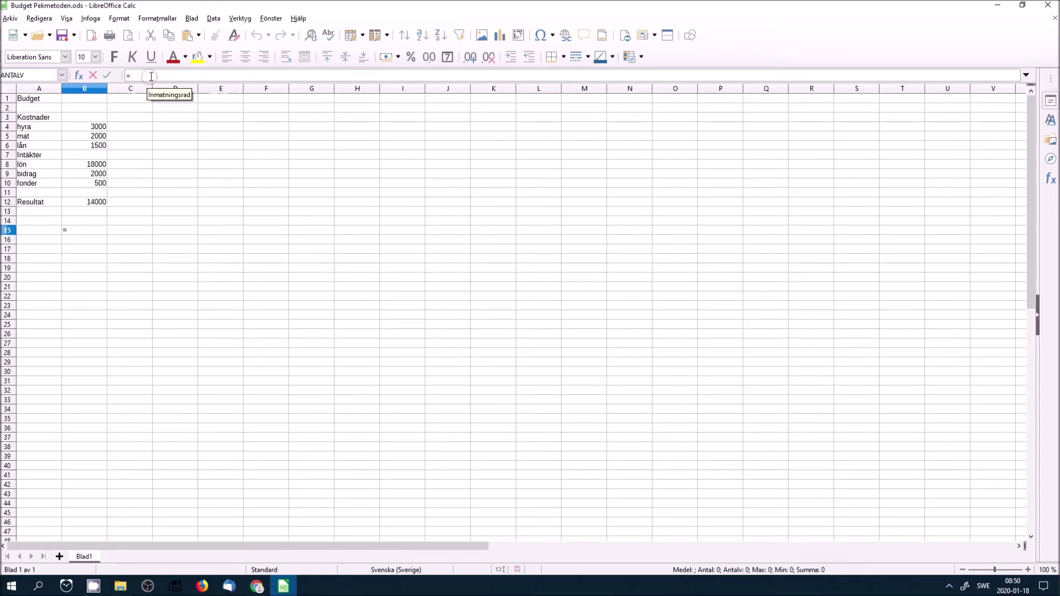
{"action": "type", "text": "antal"}
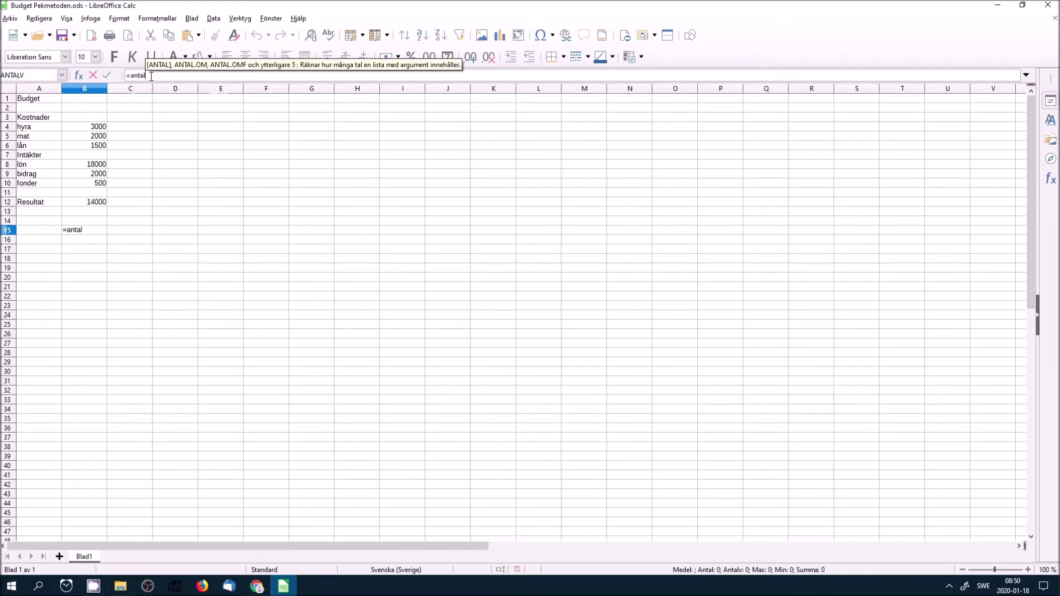
{"action": "type", "text": "v"}
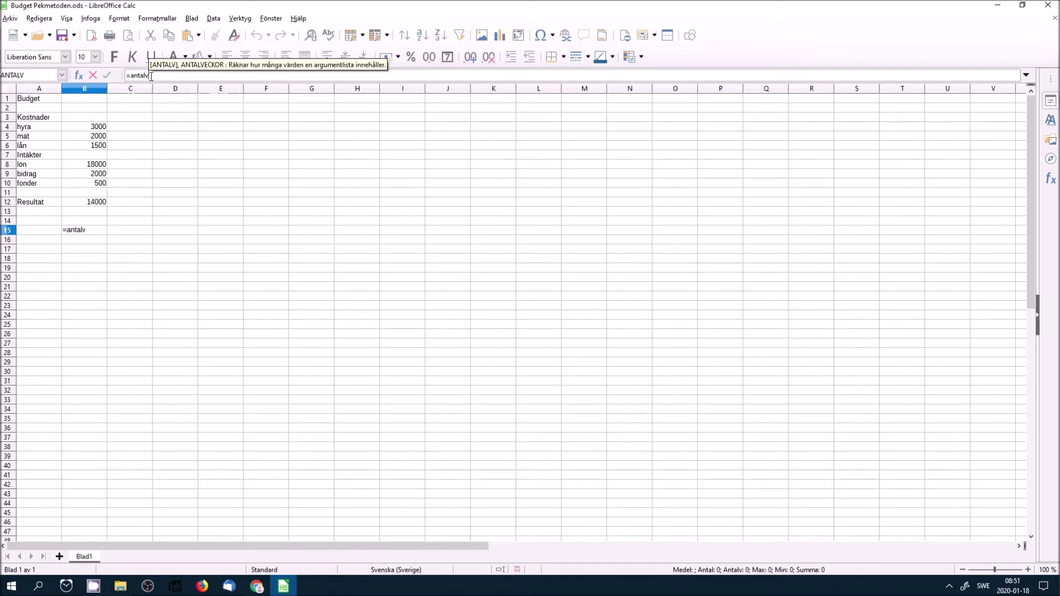
{"action": "type", "text": "()"}
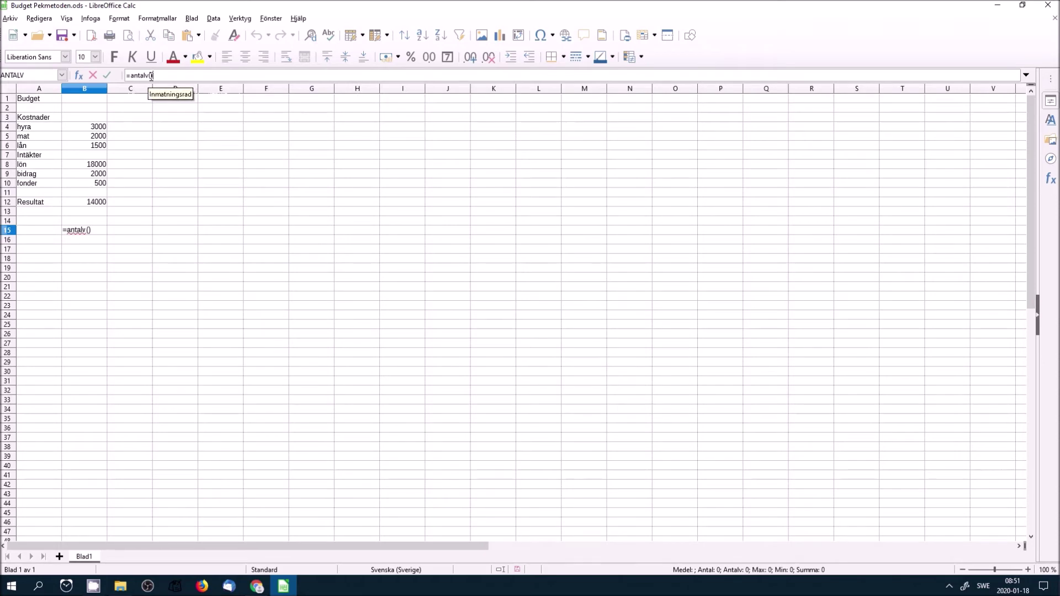
{"action": "left_click", "coordinate": [151, 76]}
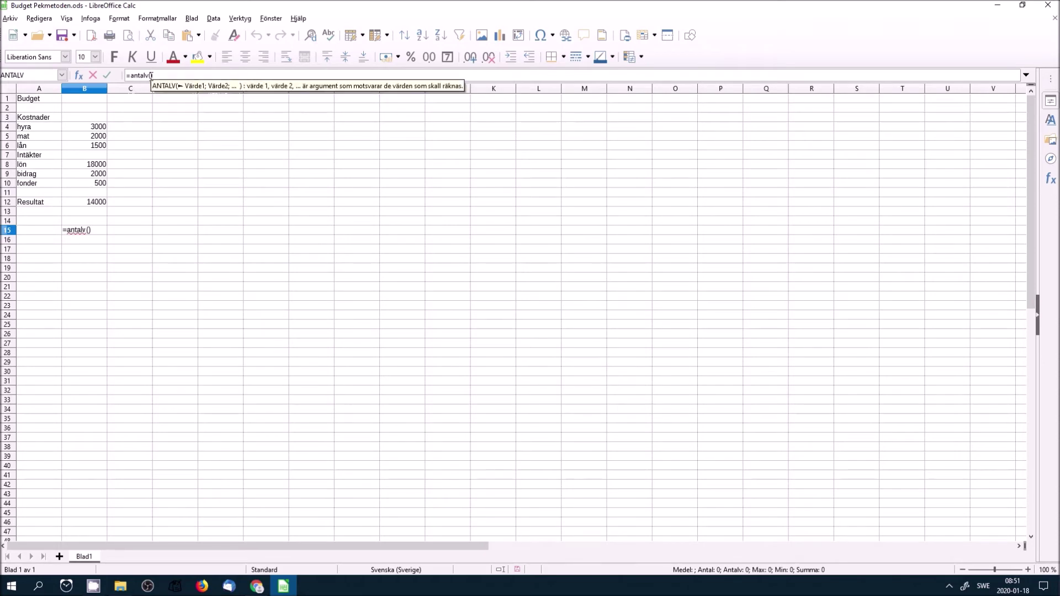
{"action": "left_click", "coordinate": [96, 128]}
{"action": "left_click_drag", "start_coordinate": [95, 129], "coordinate": [99, 203]}
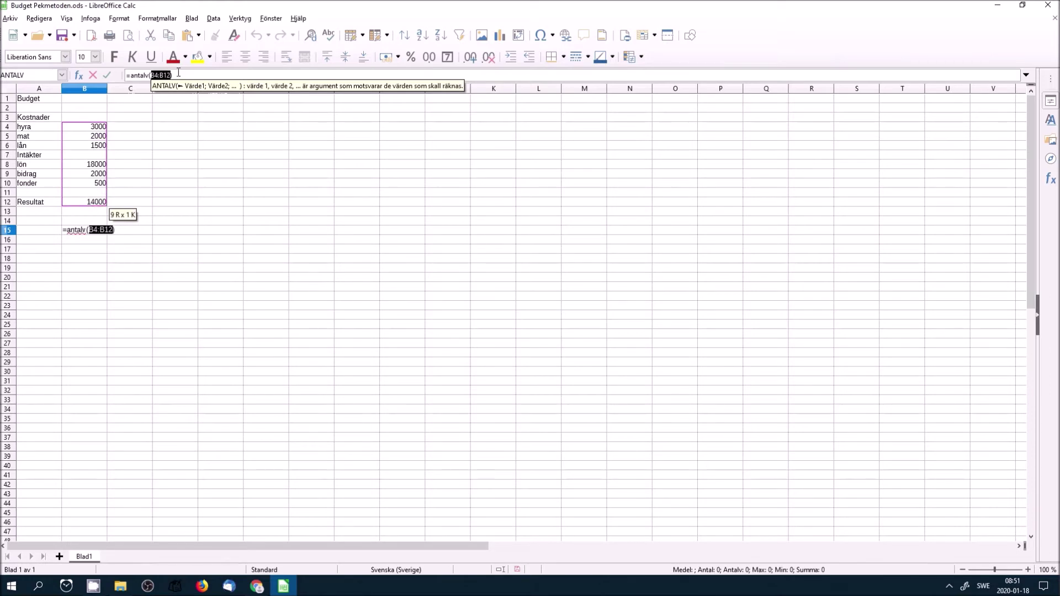
{"action": "left_click", "coordinate": [177, 75]}
{"action": "type", "text": ")"}
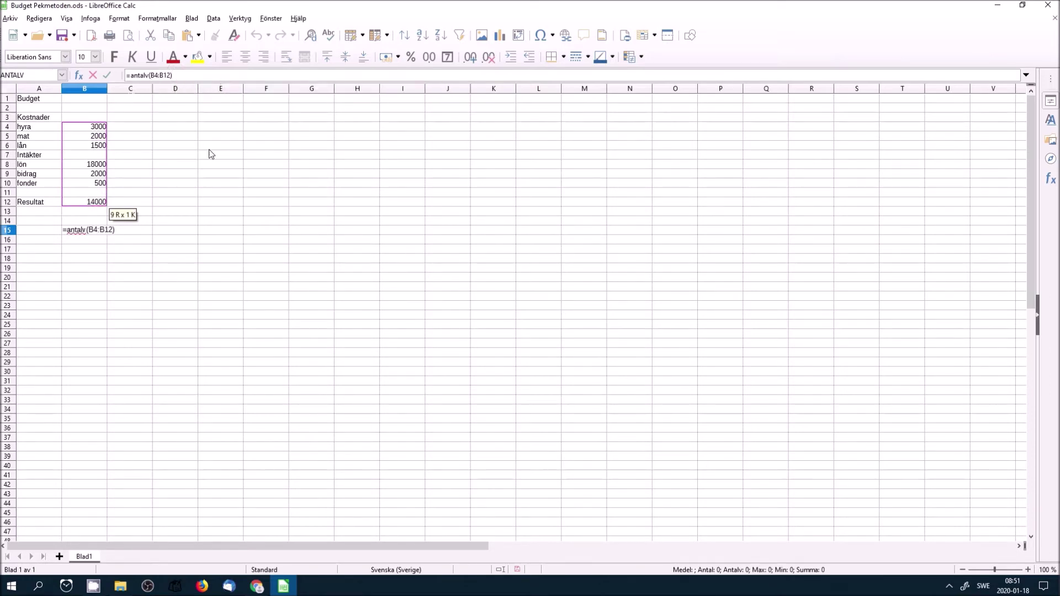
{"action": "key", "text": "Return"}
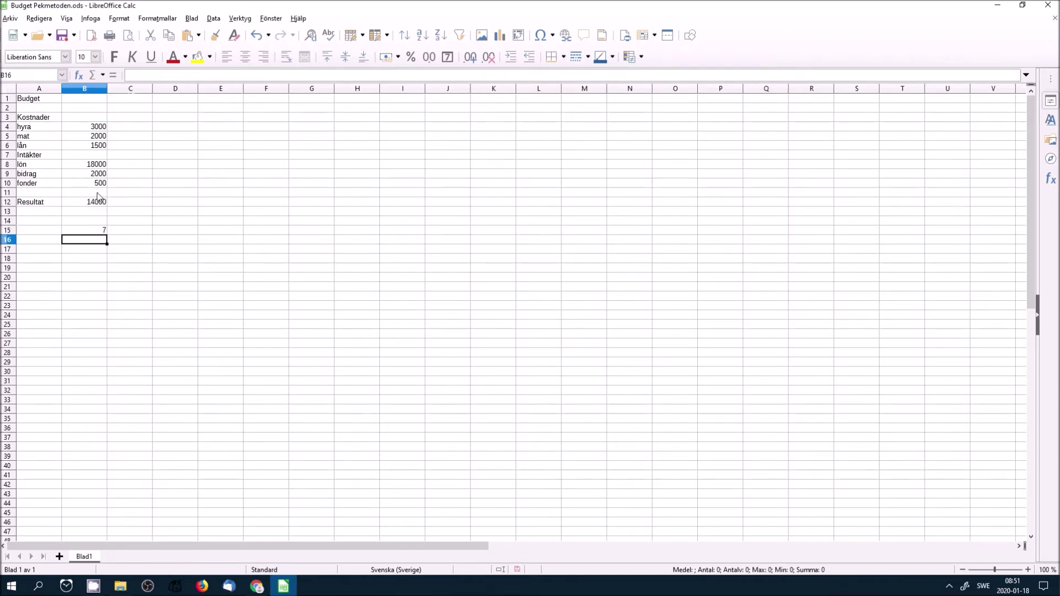
Replace ANTALV with SUMMA in B15's formula so it totals 41000.
{"action": "left_click", "coordinate": [94, 230]}
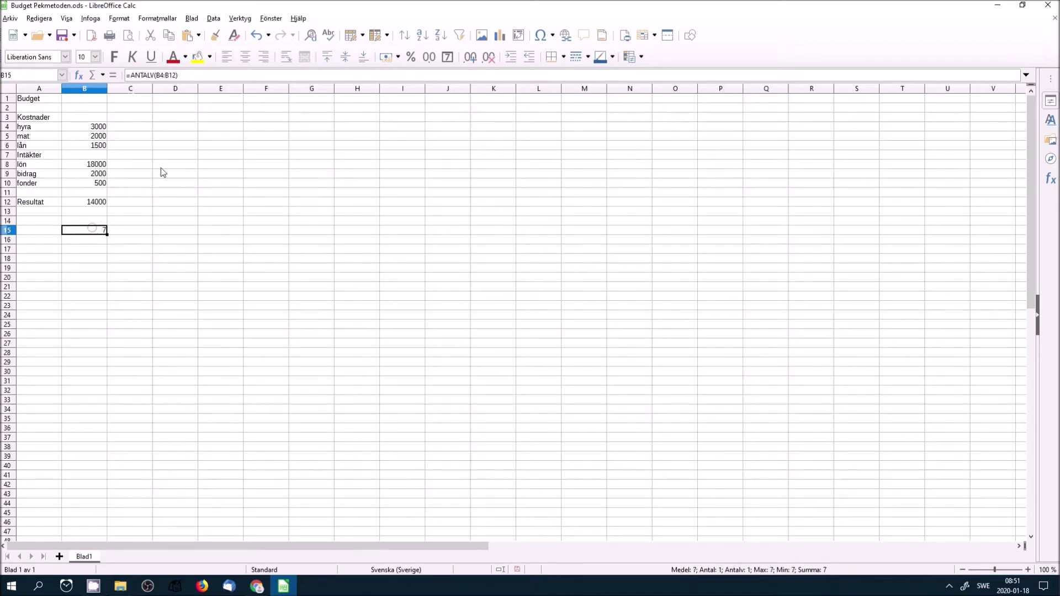
{"action": "left_click", "coordinate": [156, 76]}
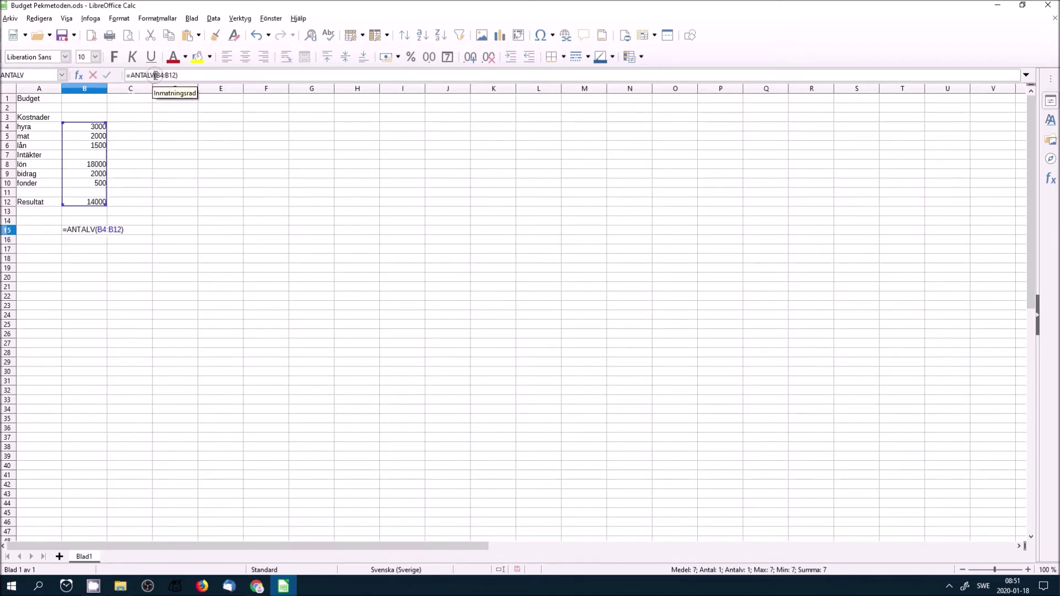
{"action": "key", "text": "BackSpace"}
{"action": "key", "text": "BackSpace"}
{"action": "key", "text": "BackSpace"}
{"action": "key", "text": "BackSpace"}
{"action": "key", "text": "BackSpace"}
{"action": "key", "text": "BackSpace"}
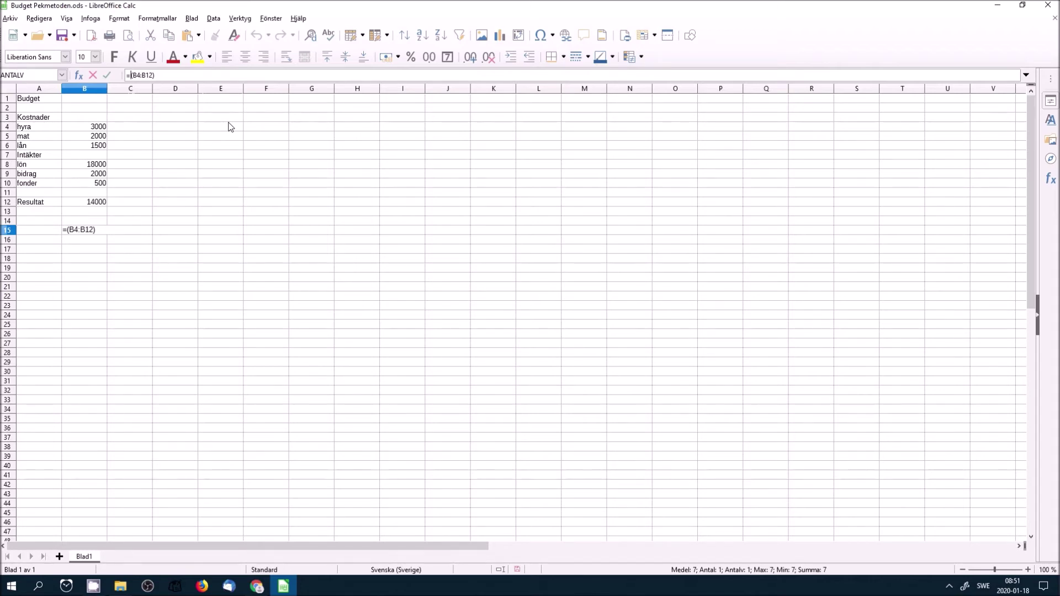
{"action": "type", "text": "summa"}
{"action": "key", "text": "End"}
{"action": "key", "text": "Return"}
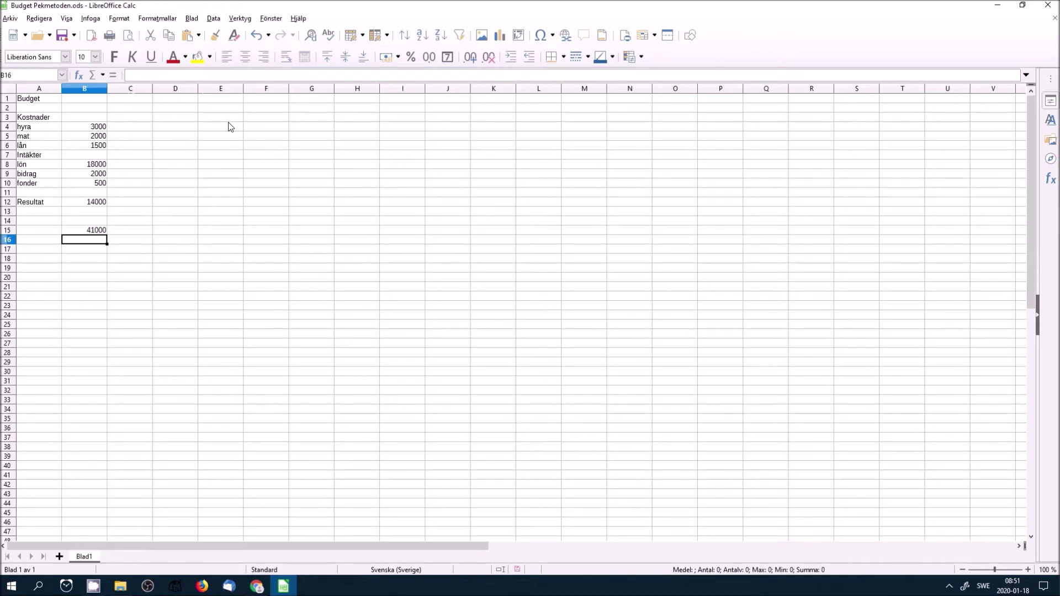
Change B15's formula to =MAX(B4:B12), showing 18000.
{"action": "left_click", "coordinate": [98, 223]}
{"action": "left_click", "coordinate": [97, 231]}
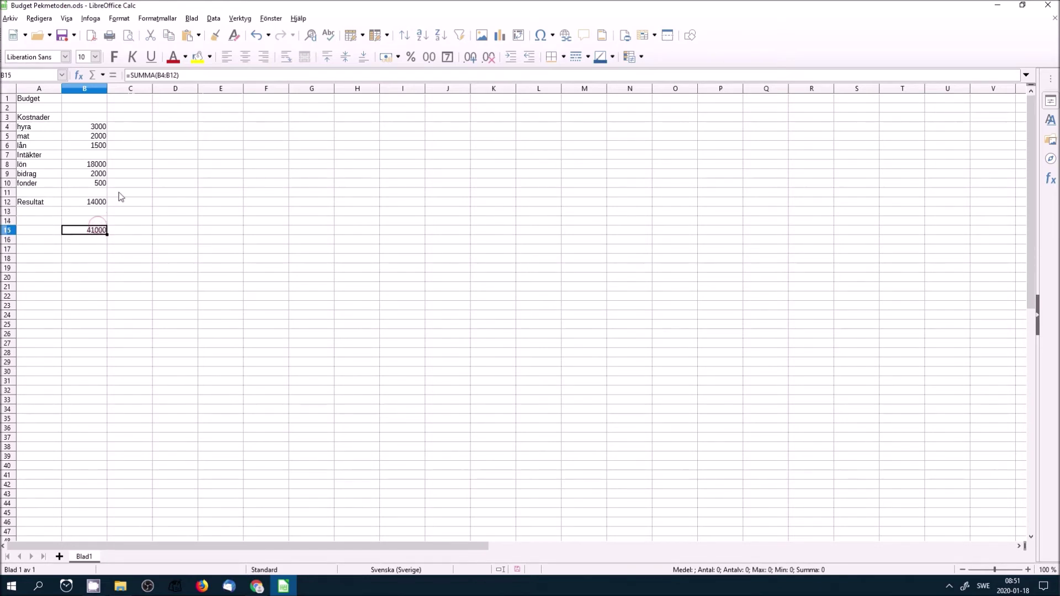
{"action": "left_click", "coordinate": [156, 76]}
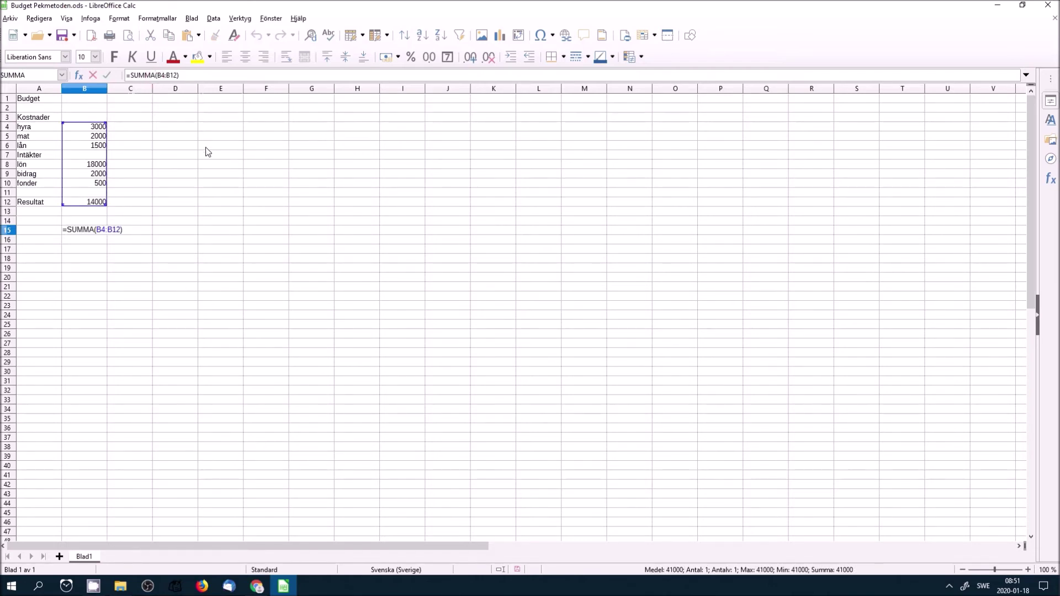
{"action": "key", "text": "BackSpace"}
{"action": "key", "text": "BackSpace"}
{"action": "key", "text": "BackSpace"}
{"action": "key", "text": "BackSpace"}
{"action": "key", "text": "BackSpace"}
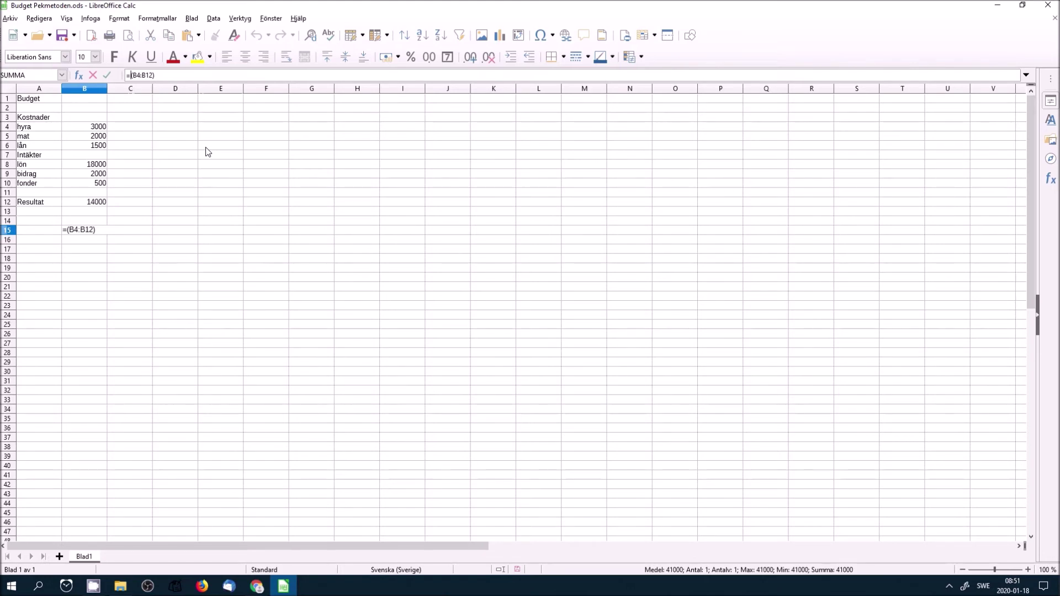
{"action": "type", "text": "max"}
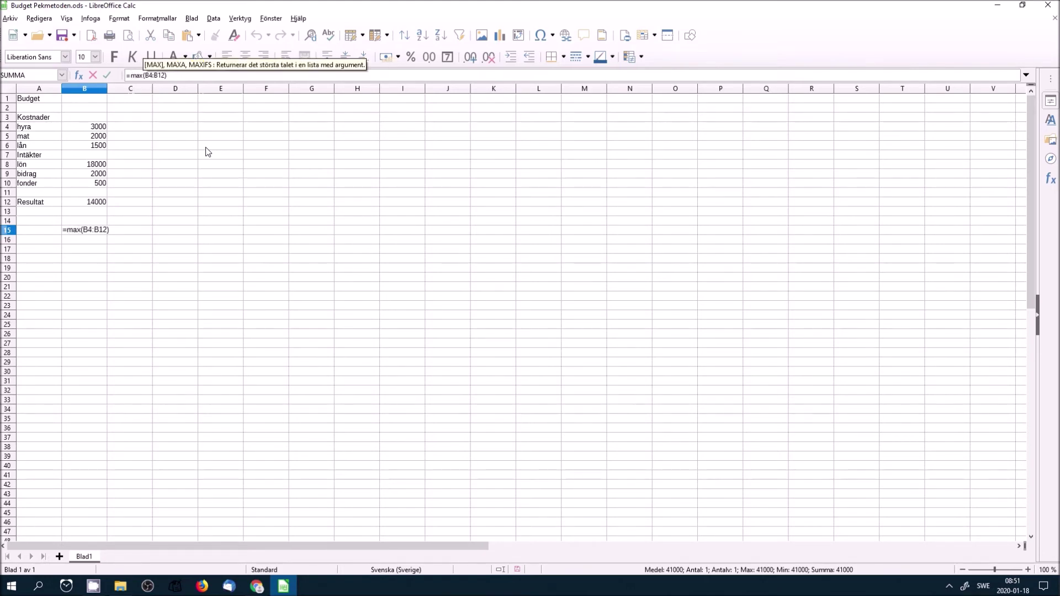
{"action": "key", "text": "Right"}
{"action": "key", "text": "Right"}
{"action": "key", "text": "Return"}
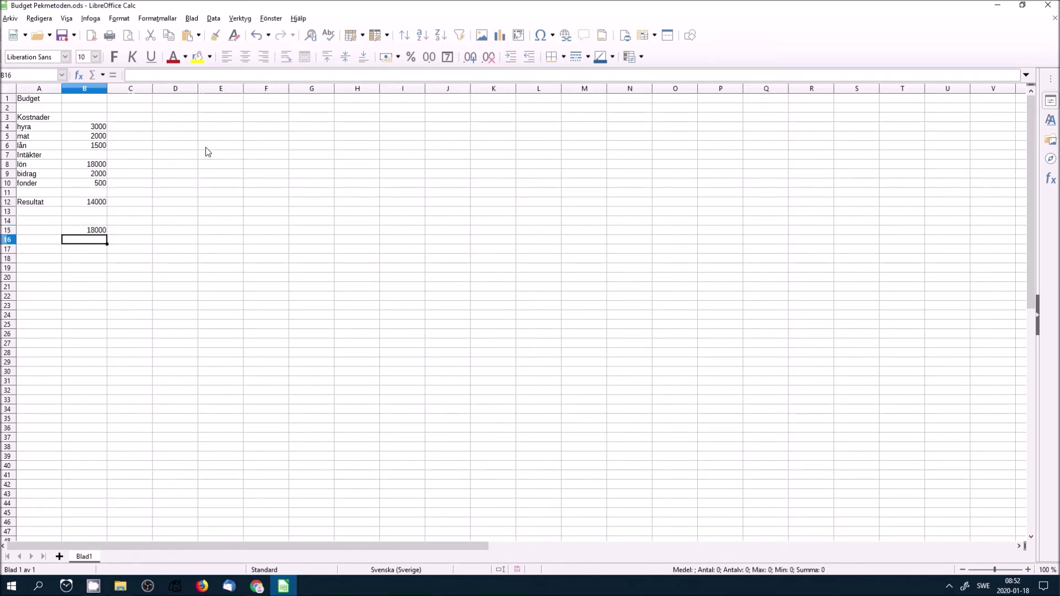
Change B15's formula to =MIN(B4:B12), returning 500.
{"action": "left_click", "coordinate": [77, 231]}
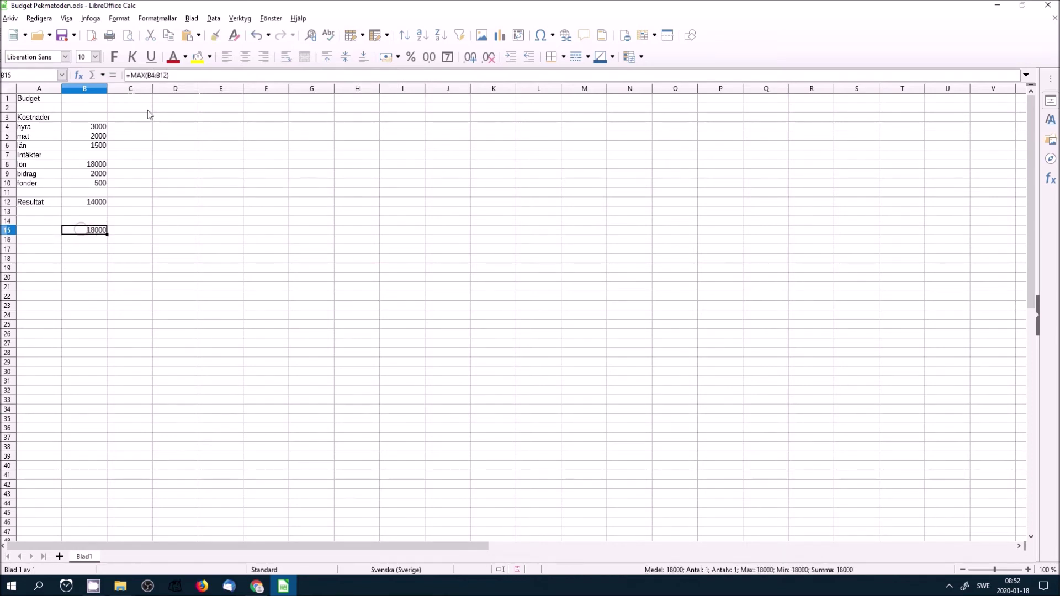
{"action": "left_click", "coordinate": [145, 76]}
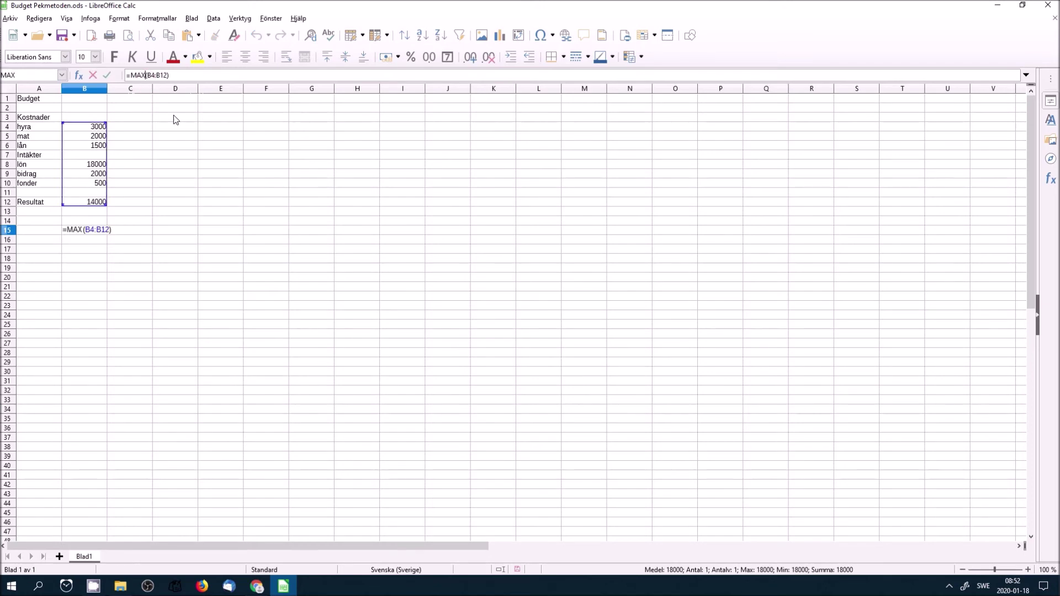
{"action": "key", "text": "BackSpace"}
{"action": "key", "text": "BackSpace"}
{"action": "key", "text": "BackSpace"}
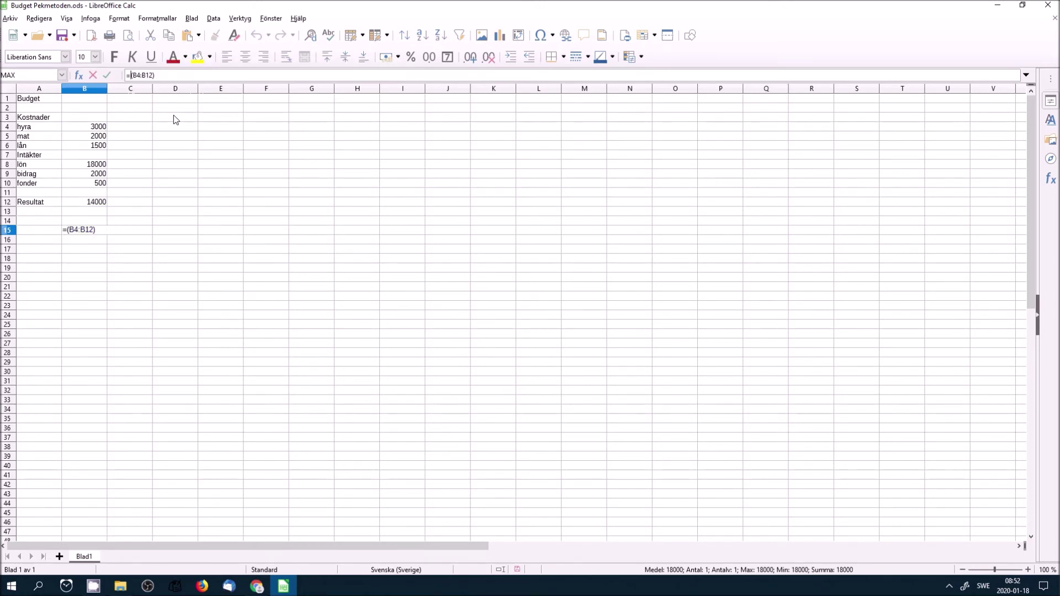
{"action": "type", "text": "min"}
{"action": "key", "text": "Return"}
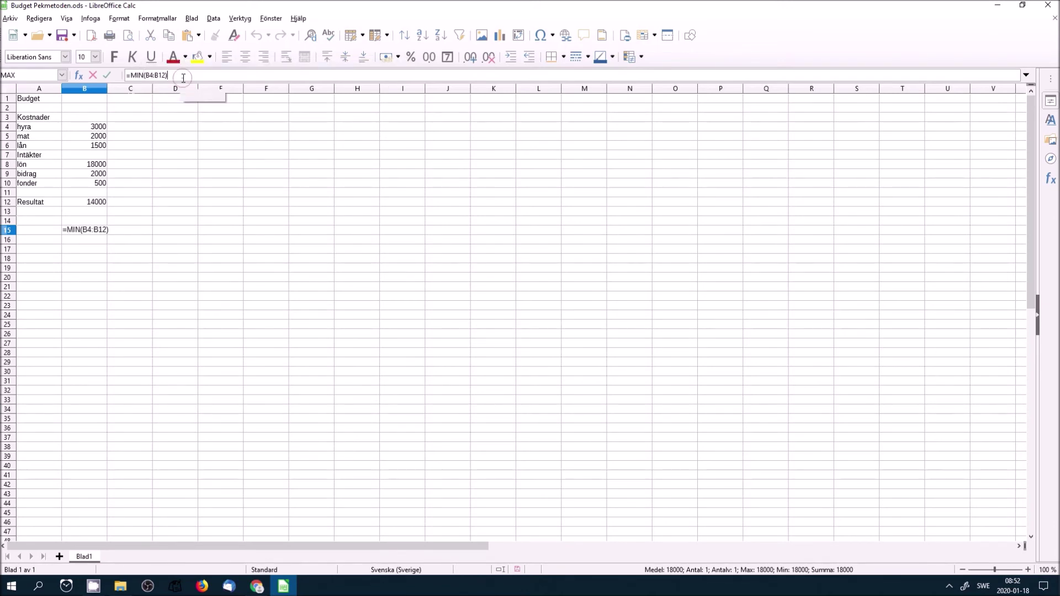
{"action": "key", "text": "Return"}
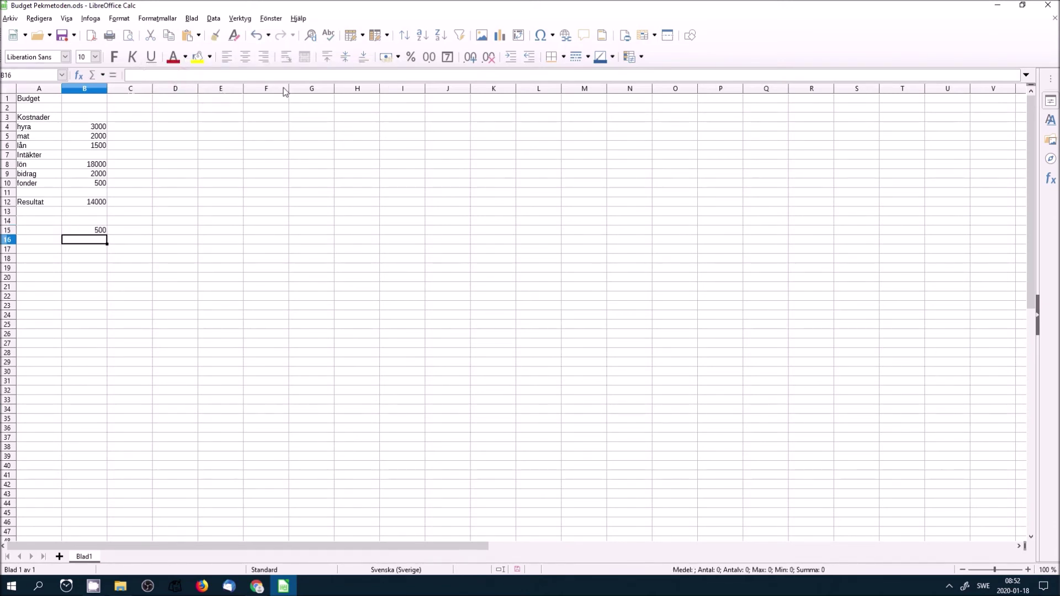
Replace MIN with MEDEL in B15 to show the average of B4:B12.
{"action": "left_click", "coordinate": [96, 232]}
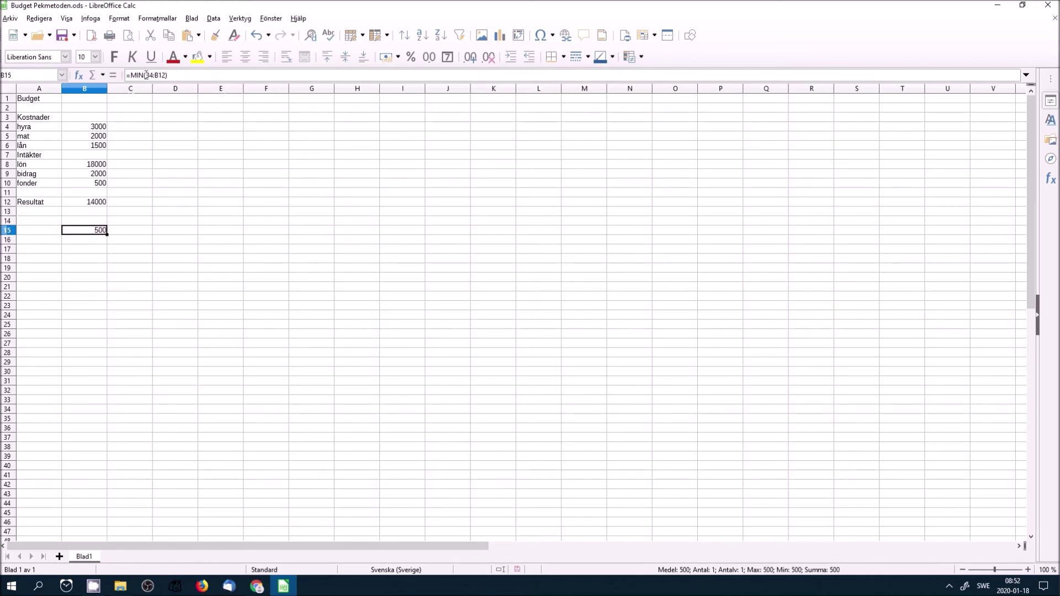
{"action": "left_click", "coordinate": [145, 75]}
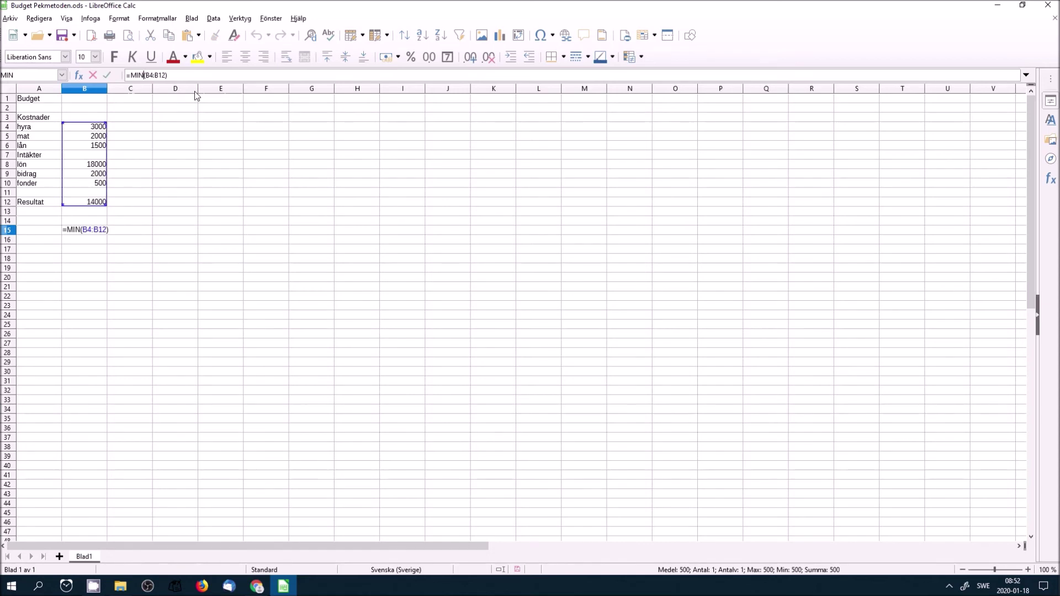
{"action": "key", "text": "BackSpace"}
{"action": "key", "text": "BackSpace"}
{"action": "key", "text": "BackSpace"}
{"action": "type", "text": "medel"}
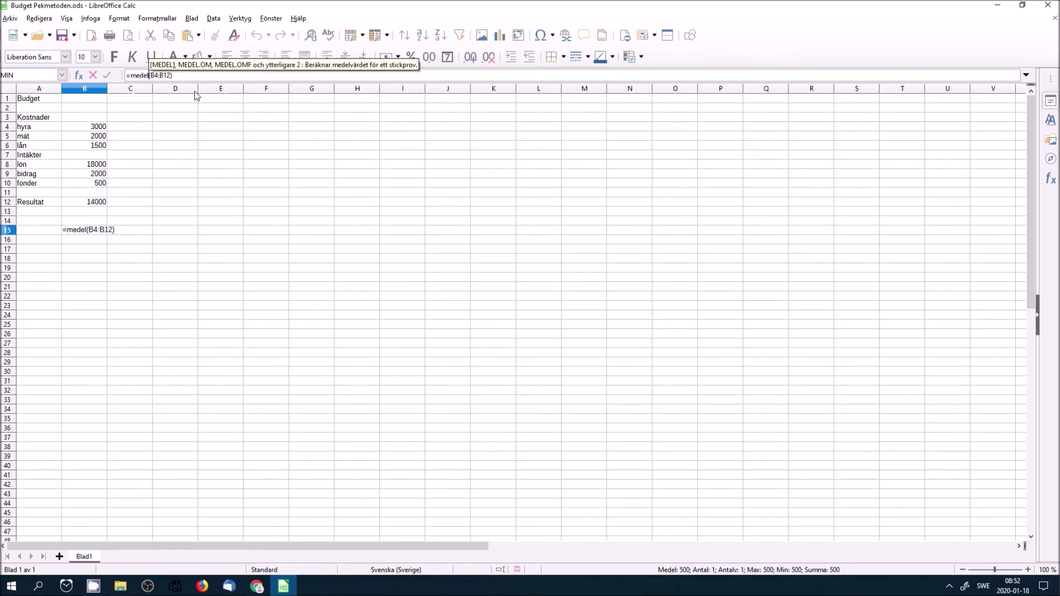
{"action": "key", "text": "Right"}
{"action": "key", "text": "Right"}
{"action": "key", "text": "Right"}
{"action": "key", "text": "Right"}
{"action": "key", "text": "Right"}
{"action": "key", "text": "Right"}
{"action": "key", "text": "Right"}
{"action": "key", "text": "Right"}
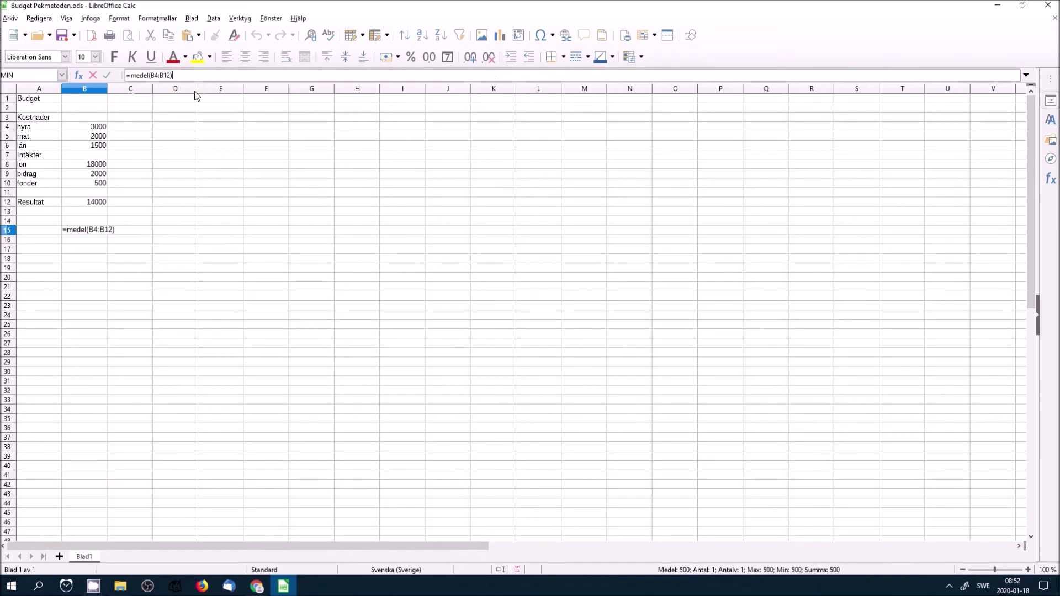
{"action": "key", "text": "Return"}
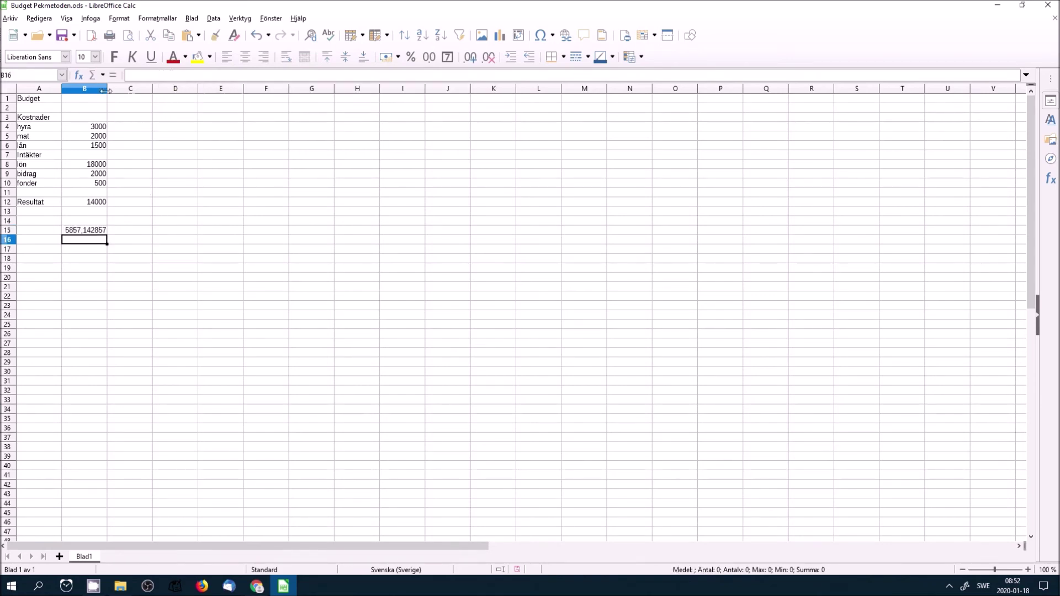
{"action": "left_click", "coordinate": [80, 78]}
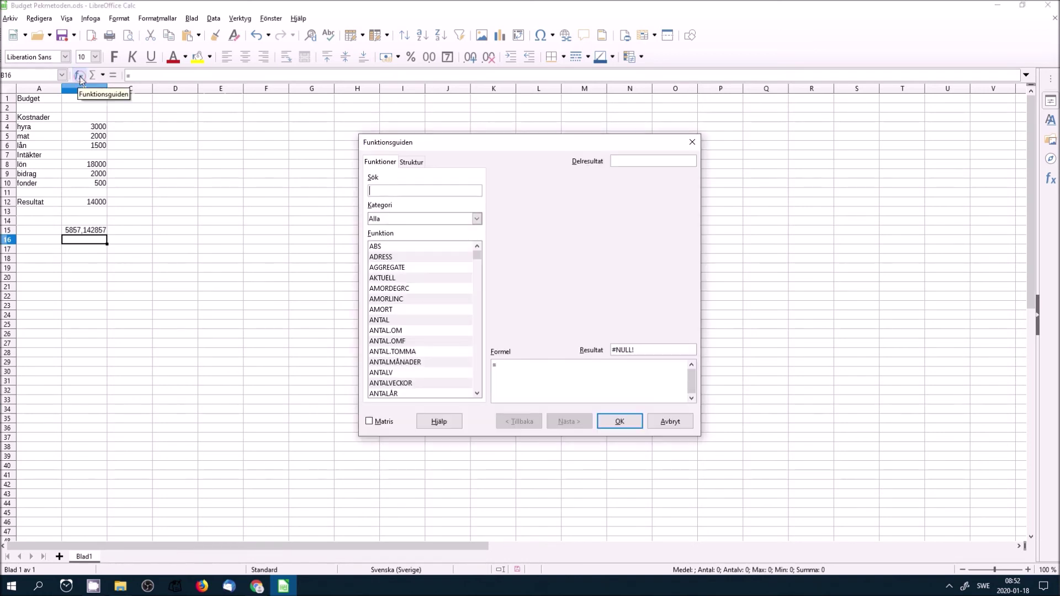
{"action": "left_click", "coordinate": [476, 220]}
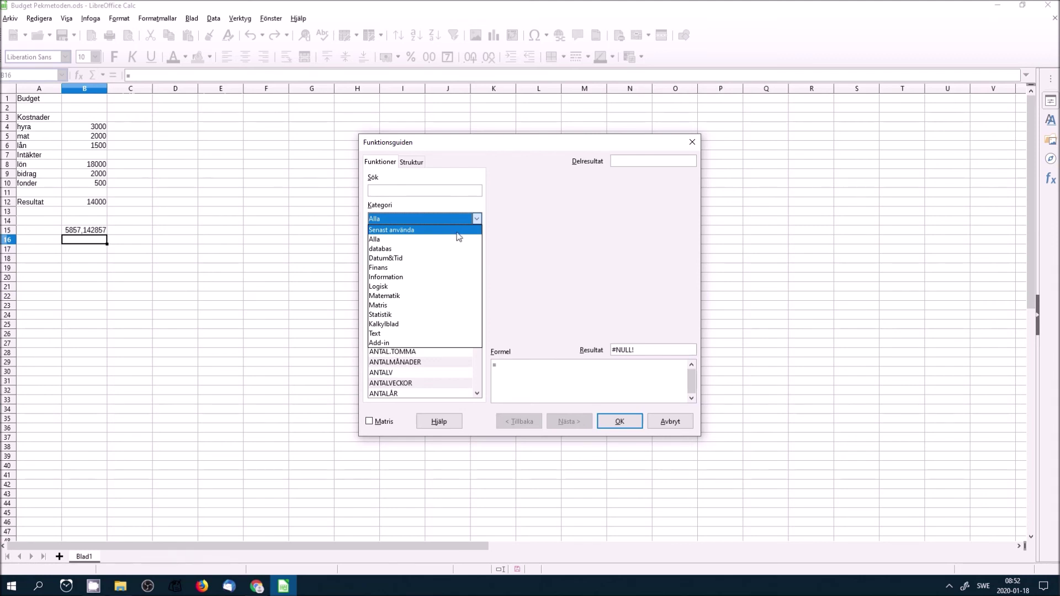
{"action": "left_click", "coordinate": [443, 287]}
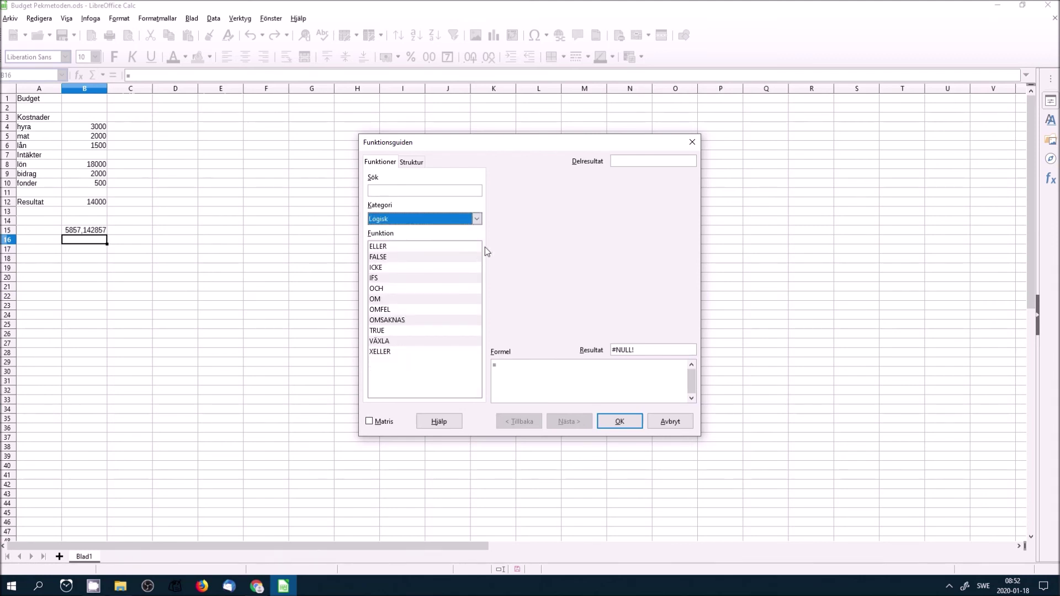
{"action": "left_click", "coordinate": [479, 219]}
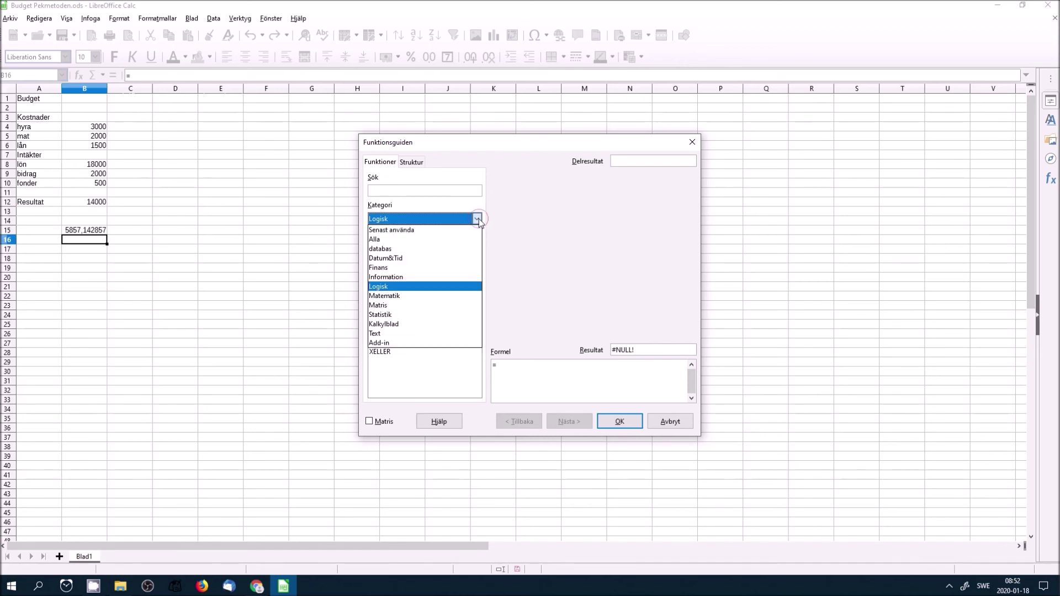
{"action": "left_click", "coordinate": [439, 249]}
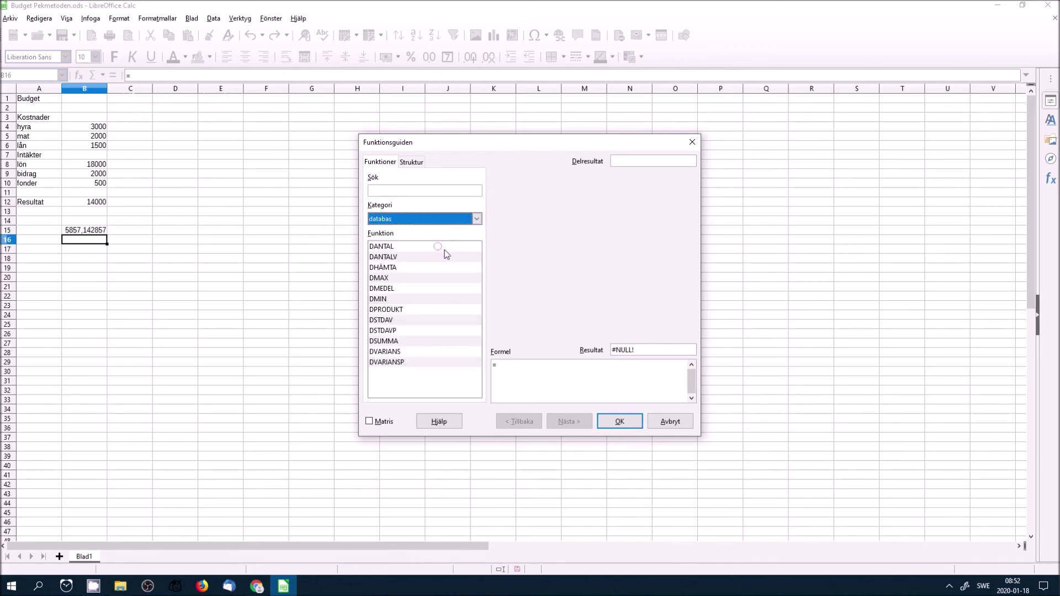
{"action": "left_click", "coordinate": [477, 219]}
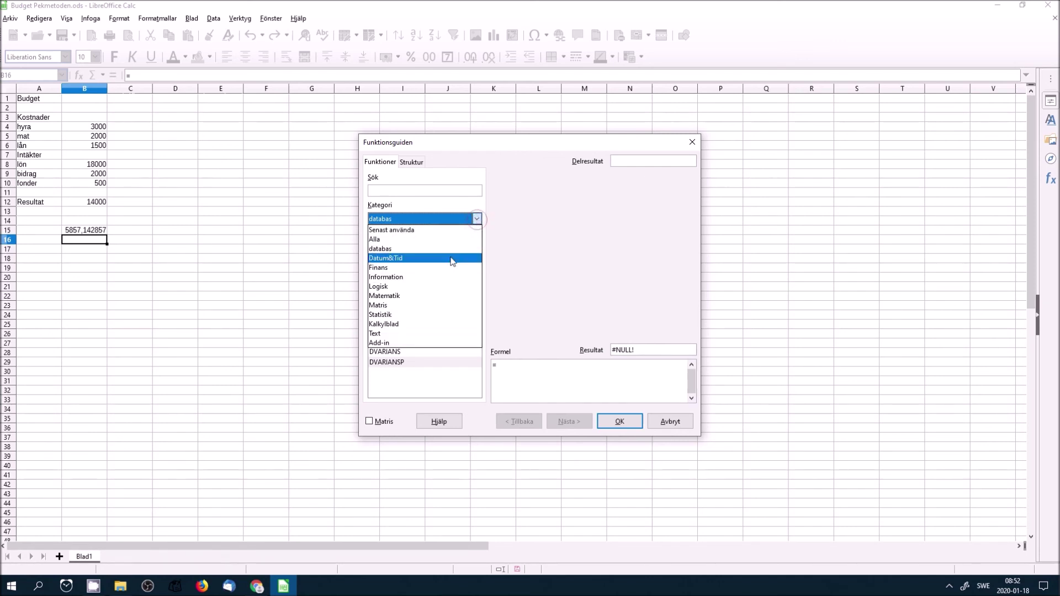
{"action": "left_click", "coordinate": [442, 271]}
{"action": "mouse_move", "coordinate": [478, 265]}
{"action": "left_mouse_down"}
{"action": "mouse_move", "coordinate": [485, 301]}
{"action": "mouse_move", "coordinate": [501, 244]}
{"action": "left_mouse_up"}
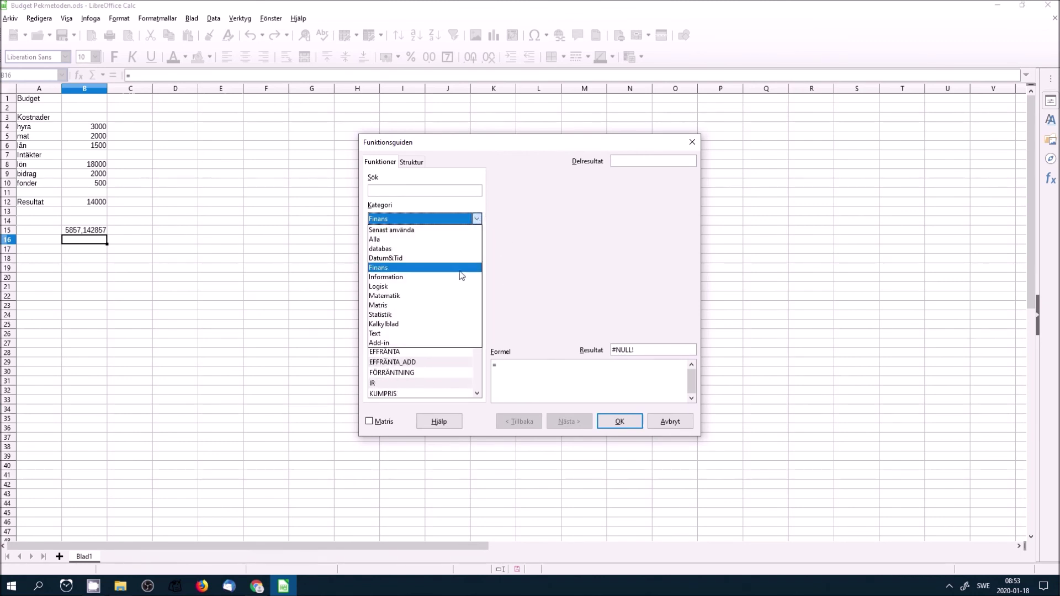
{"action": "left_click", "coordinate": [433, 259]}
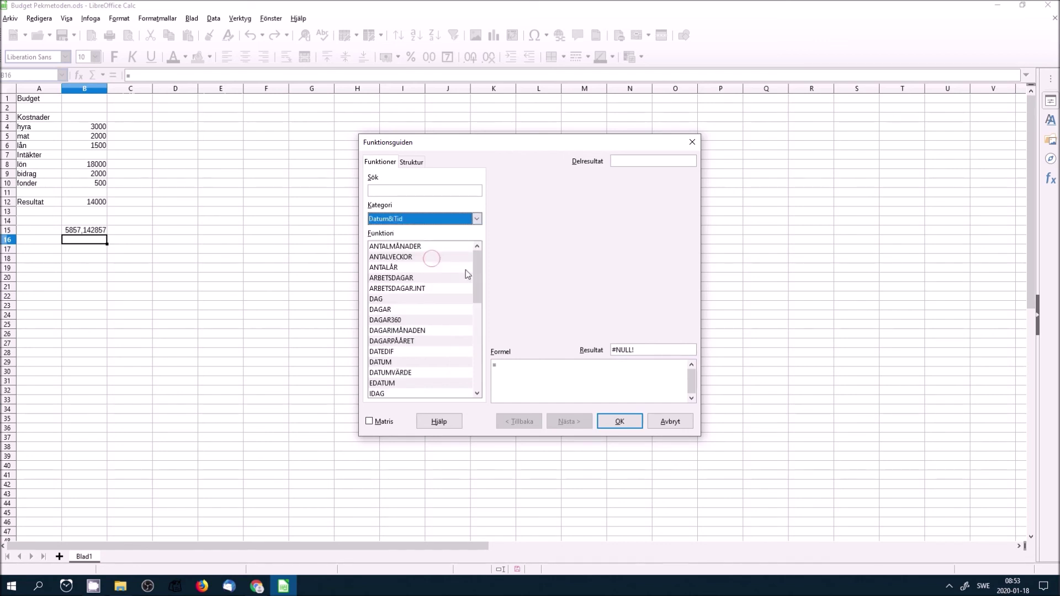
{"action": "mouse_move", "coordinate": [476, 256]}
{"action": "left_mouse_down"}
{"action": "mouse_move", "coordinate": [493, 357]}
{"action": "mouse_move", "coordinate": [494, 232]}
{"action": "left_mouse_up"}
{"action": "left_click", "coordinate": [680, 424]}
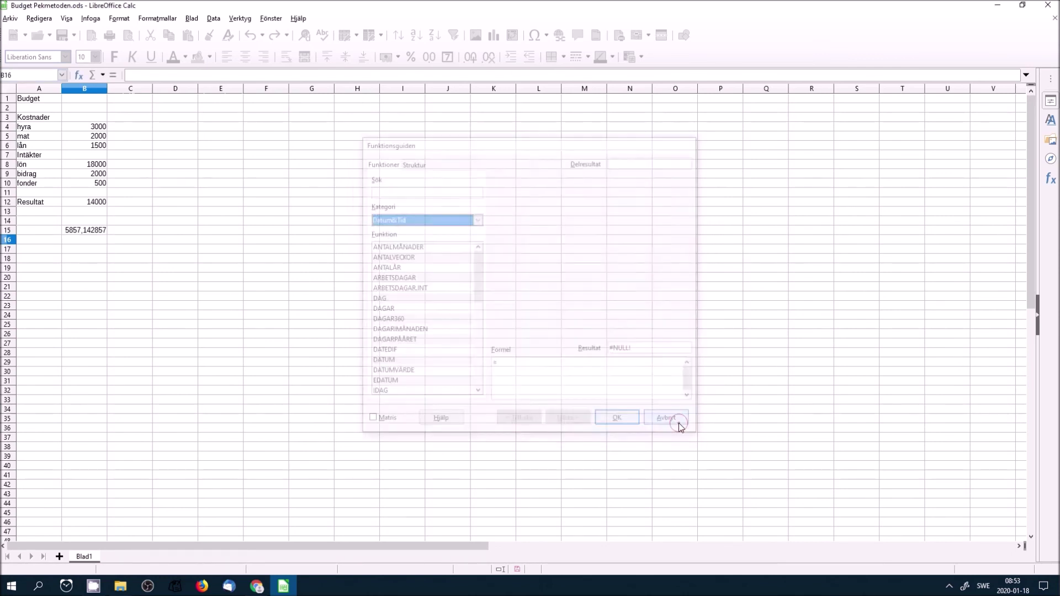